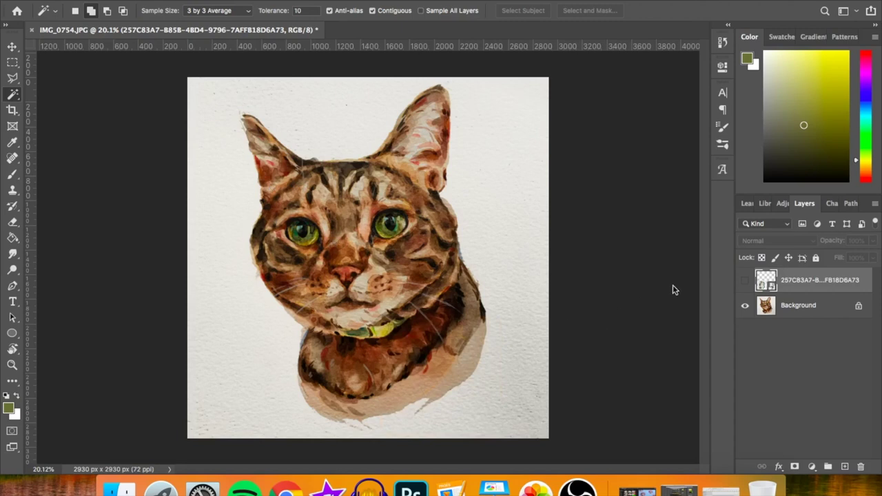
Show the reference cat painting layer to study its green background decoration and hide it again
left_click(746, 280)
scroll(311, 291, "up", 1)
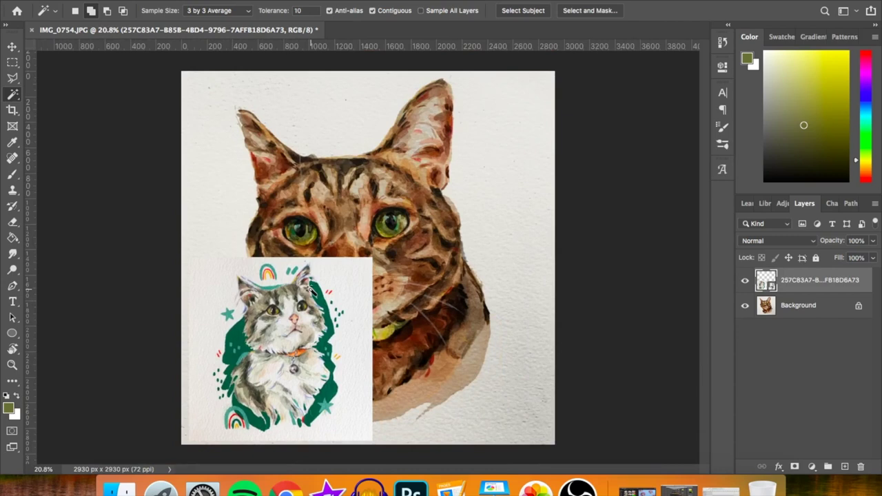
left_click(746, 281)
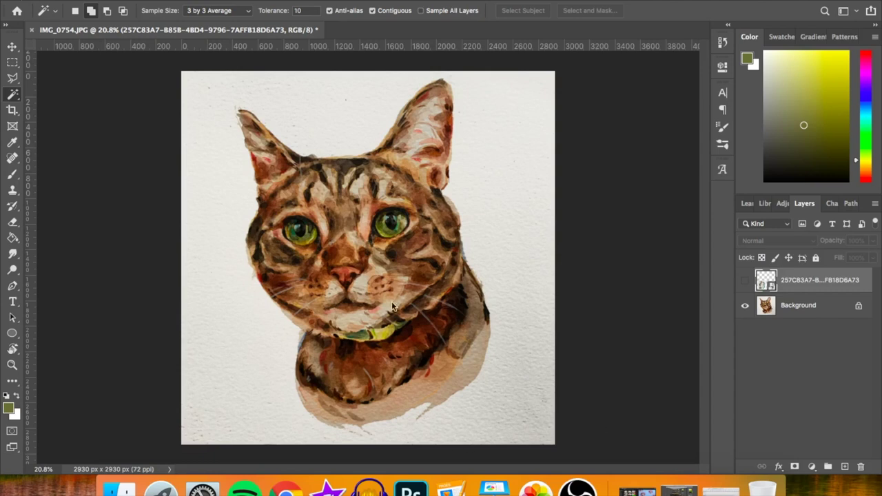
Add a new empty layer and sample the dark green from the reference painting's background
key("super+shift+alt+n")
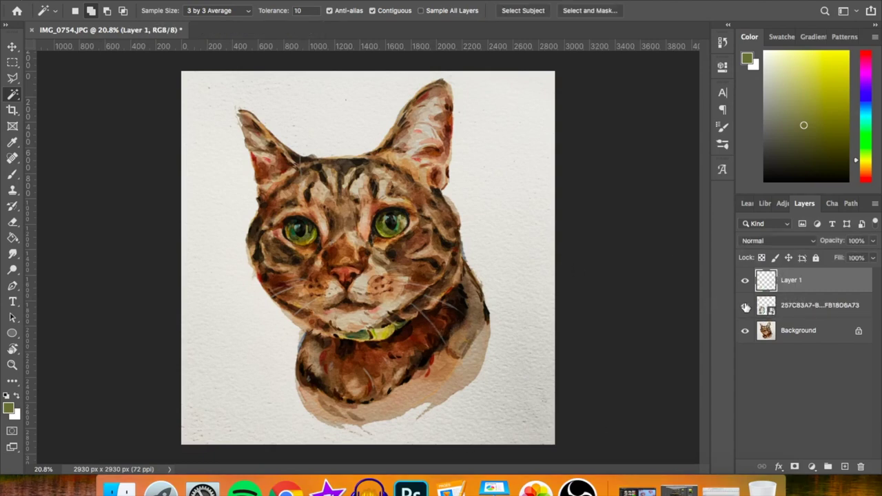
left_click(745, 306)
key("i")
left_click(321, 304)
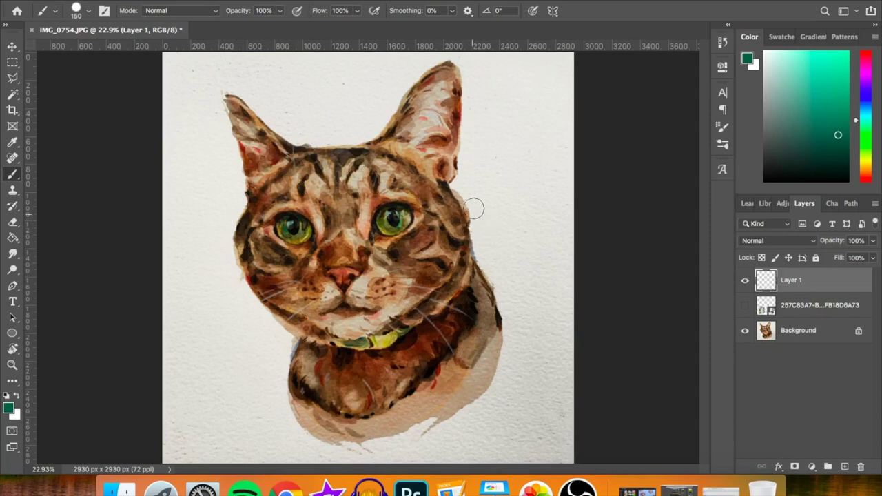
Brush a dark green outline around the cat's head and body, filling a broad shape beside the left cheek and chest
mouse_move(467, 193)
left_mouse_down()
mouse_move(490, 223)
mouse_move(473, 213)
mouse_move(479, 223)
left_mouse_up()
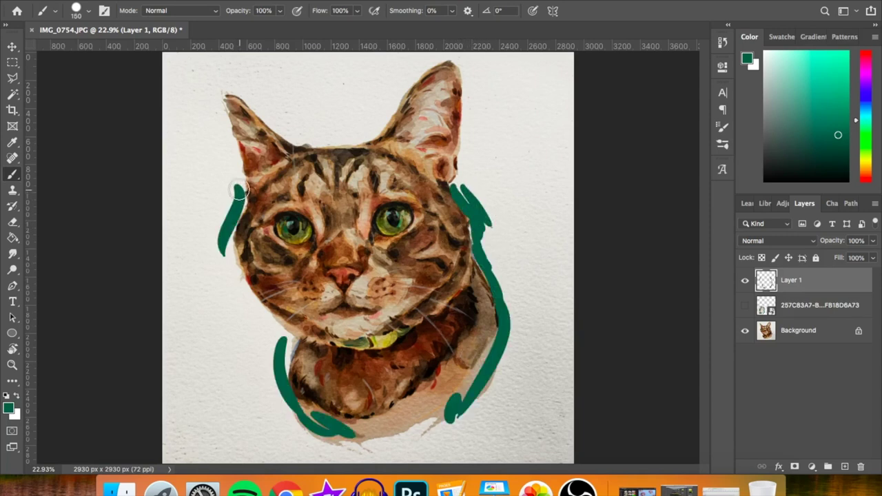
mouse_move(239, 192)
left_mouse_down()
mouse_move(248, 272)
mouse_move(225, 239)
mouse_move(245, 284)
left_mouse_up()
left_click_drag(227, 233, 233, 245)
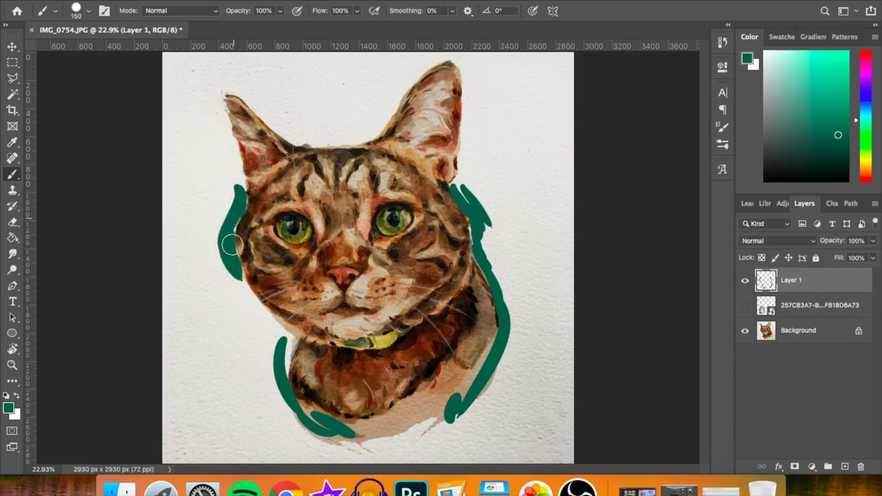
mouse_move(239, 275)
left_mouse_down()
mouse_move(243, 302)
mouse_move(235, 331)
left_mouse_up()
key("super+z")
mouse_move(234, 277)
left_mouse_down()
mouse_move(235, 297)
mouse_move(268, 357)
left_mouse_up()
mouse_move(242, 319)
left_mouse_down()
mouse_move(254, 351)
mouse_move(237, 329)
mouse_move(243, 309)
mouse_move(265, 338)
mouse_move(247, 302)
mouse_move(255, 405)
left_mouse_up()
mouse_move(233, 346)
left_mouse_down()
mouse_move(256, 381)
mouse_move(261, 344)
left_mouse_up()
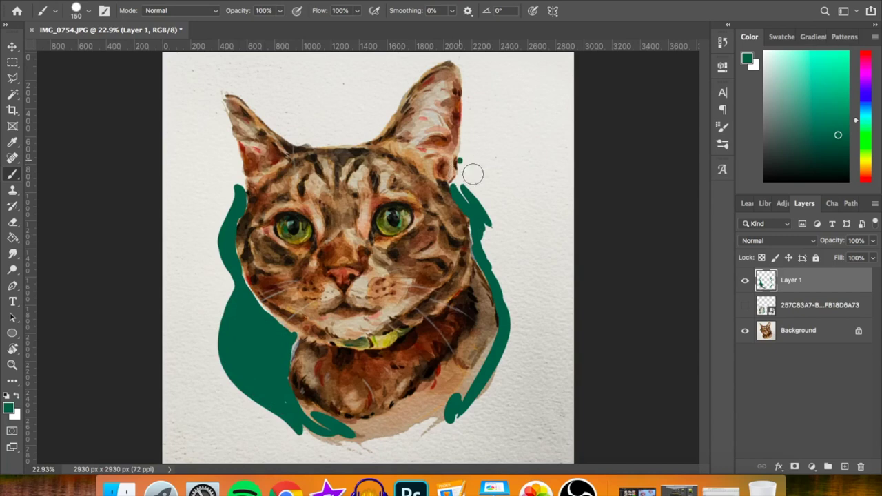
Extend the dark green shape beside the right ear and cheek, compare with and without it, and try another stroke on the left side
left_click_drag(460, 163, 484, 269)
key("super+z")
key("super+shift+z")
key("super+z")
key("super+shift+z")
key("super+z")
key("super+shift+z")
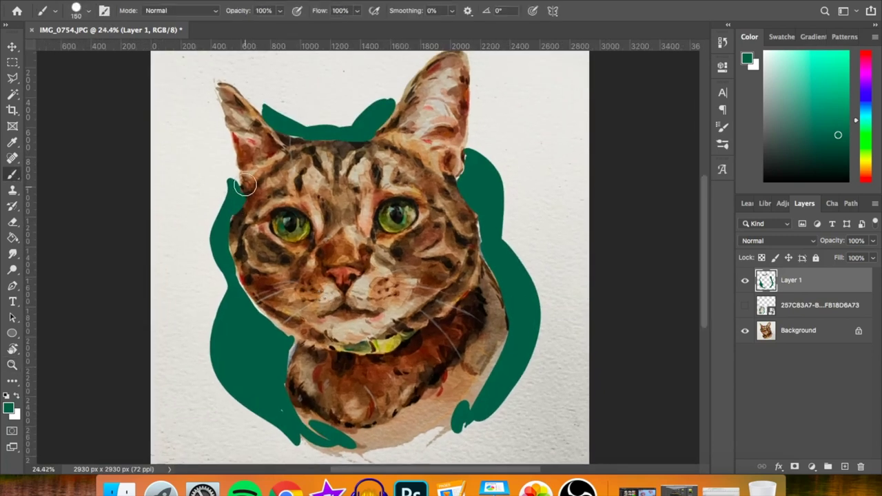
mouse_move(226, 148)
left_mouse_down()
mouse_move(207, 236)
mouse_move(230, 254)
mouse_move(228, 186)
mouse_move(219, 276)
mouse_move(228, 295)
left_mouse_up()
key("super+z")
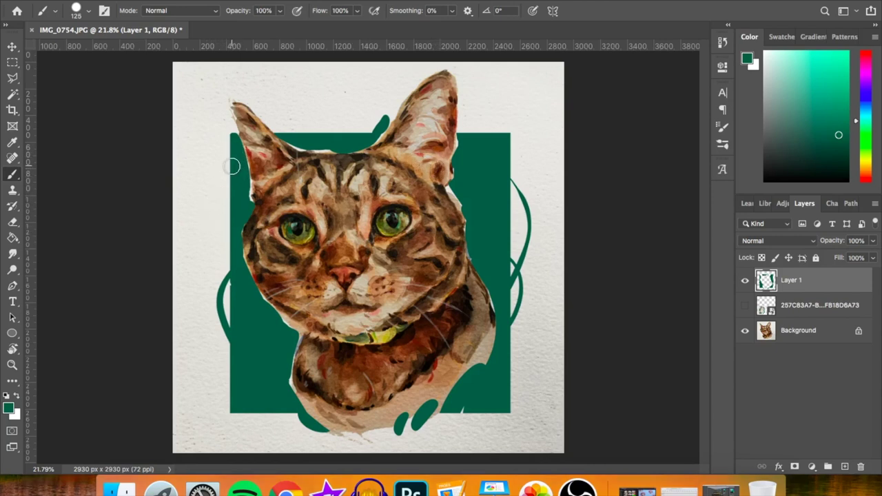
Paint thin curved dark green loops outside the green square's upper-left side and below its lower-left edge
left_click_drag(233, 162, 232, 252)
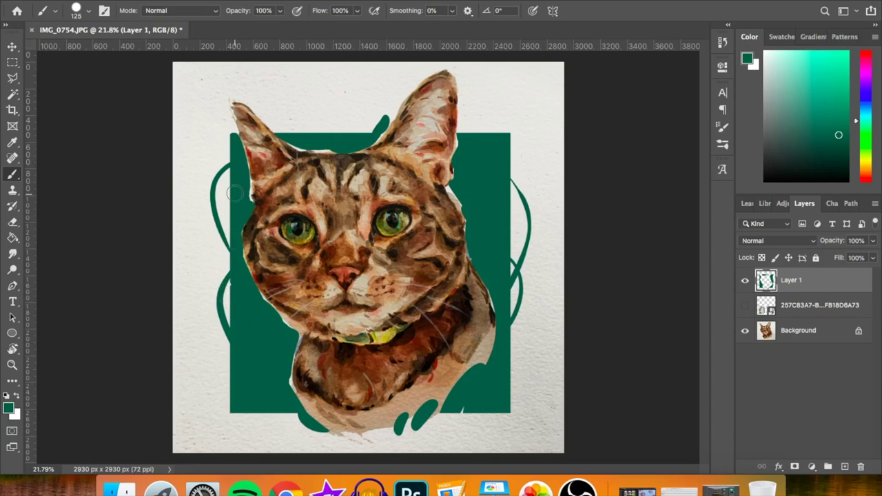
key("super+z")
mouse_move(232, 164)
left_mouse_down()
mouse_move(219, 218)
mouse_move(232, 244)
left_mouse_up()
key("super+z")
key("super+shift+z")
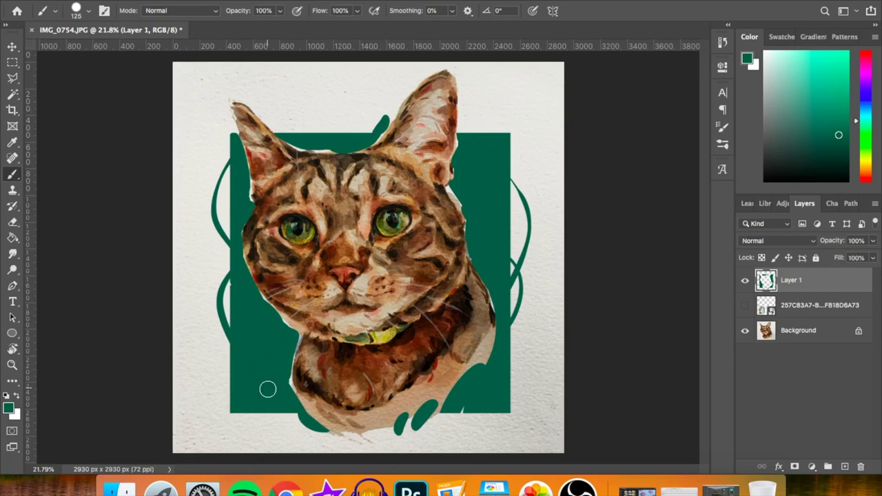
left_click_drag(270, 415, 331, 435)
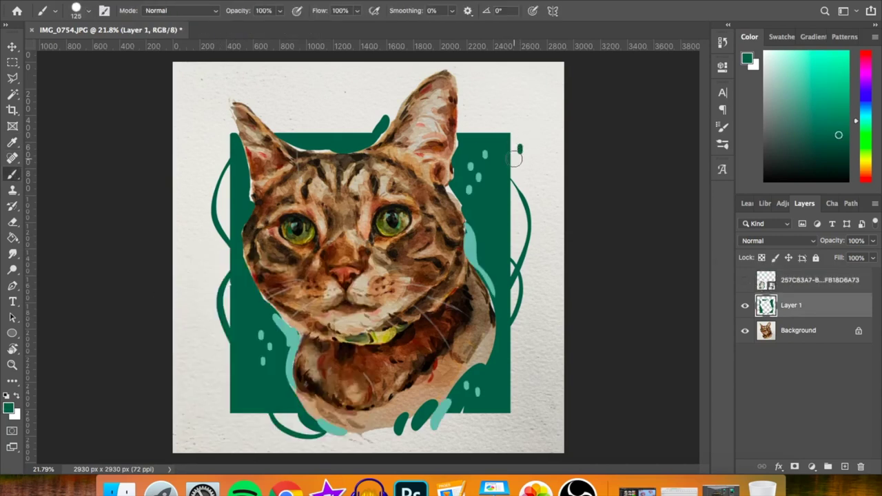
Dab small dark green dots outside the square near its upper-right and lower-left corners
left_click(528, 130)
left_click(206, 371)
left_click(214, 380)
Sample the light teal and paint accent strokes inside the green loops on both sides of the square
left_click(293, 328, "alt")
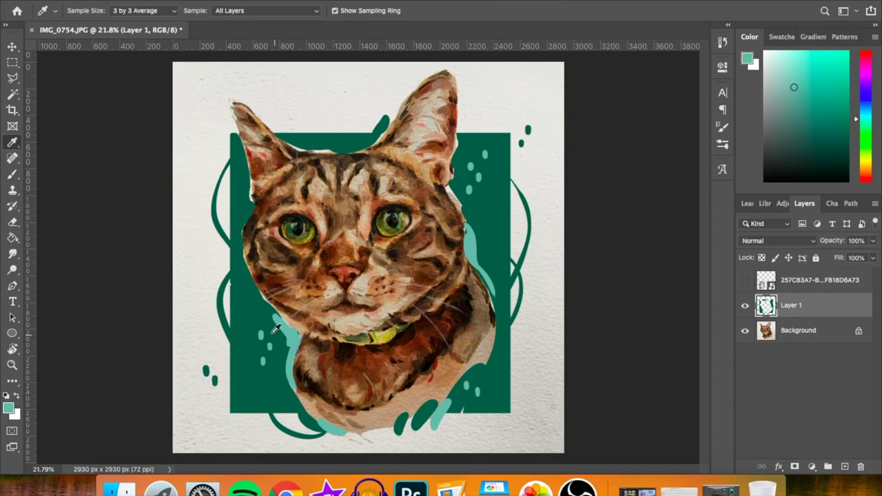
left_click_drag(225, 275, 231, 336)
key("super+z")
left_click_drag(228, 279, 232, 337)
key("super+z")
left_click_drag(228, 278, 231, 336)
key("super+z")
mouse_move(231, 281)
left_mouse_down()
mouse_move(224, 305)
mouse_move(233, 334)
left_mouse_up()
left_click_drag(228, 166, 226, 236)
mouse_move(517, 210)
left_mouse_down()
mouse_move(524, 240)
mouse_move(502, 269)
mouse_move(512, 275)
left_mouse_up()
key("super+z")
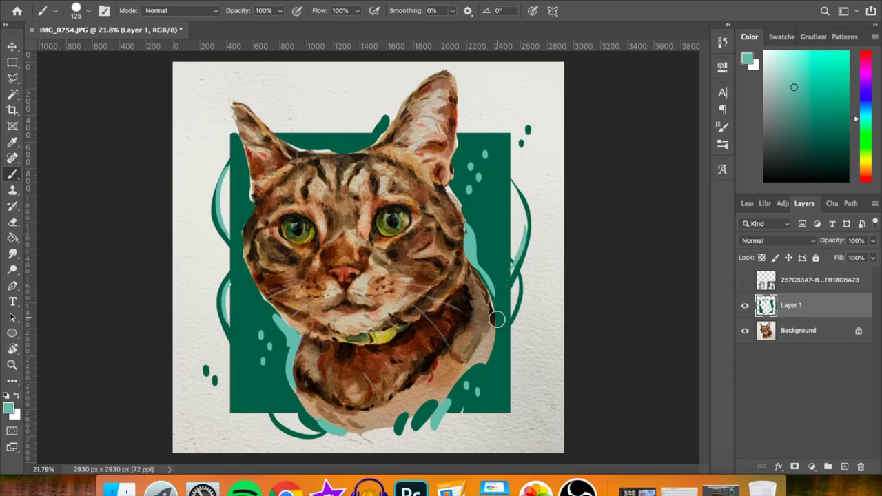
Paint light teal accents on the inside and outer tip of the cat's right ear
left_click_drag(397, 142, 403, 131)
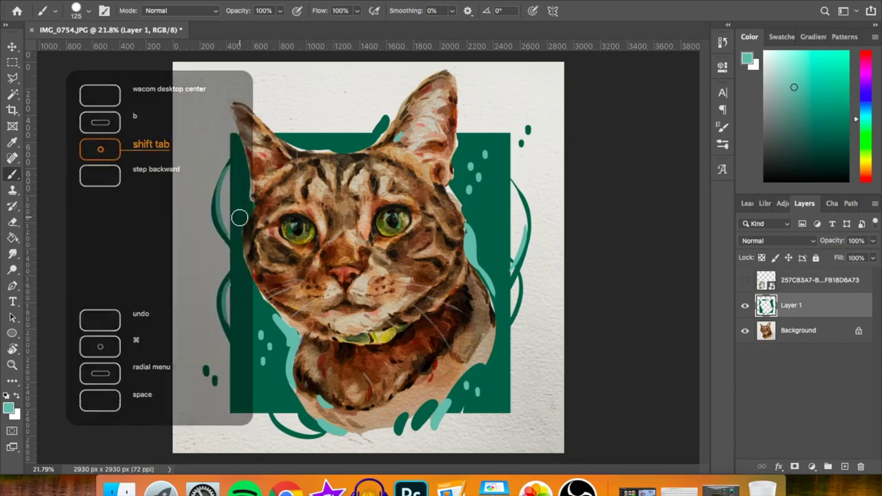
left_click(239, 218, "alt")
left_click(471, 167, "alt")
key("super+z")
mouse_move(452, 81)
left_mouse_down()
mouse_move(450, 109)
mouse_move(456, 106)
left_mouse_up()
key("super+z")
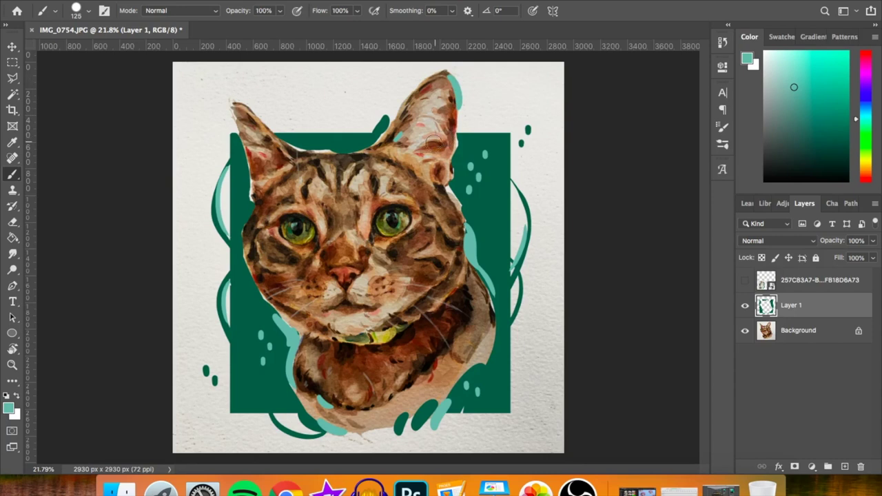
left_click(240, 231, "alt")
left_click(471, 238, "alt")
Sample the teal of the reference painting's star, hide the reference, and paint a star beside the cat's left ear
left_click(744, 281)
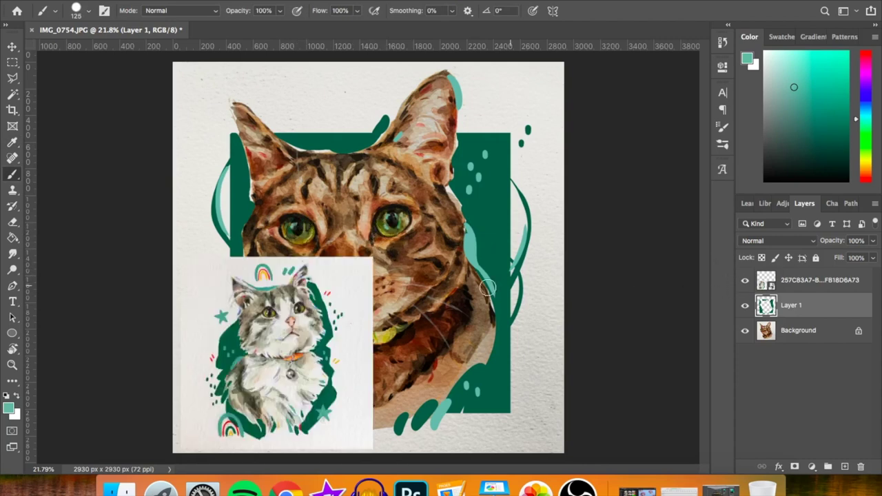
left_click(222, 318, "alt")
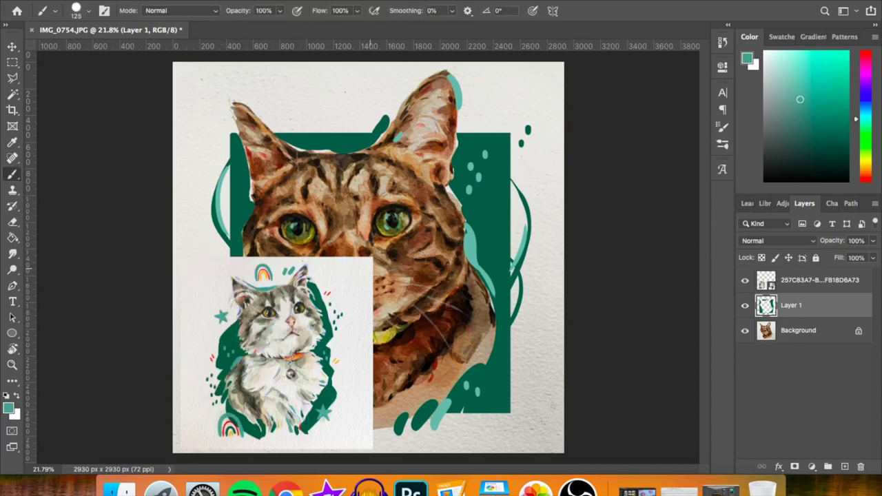
left_click(745, 280)
mouse_move(285, 121)
left_mouse_down()
mouse_move(302, 98)
mouse_move(279, 116)
mouse_move(281, 96)
mouse_move(296, 111)
left_mouse_up()
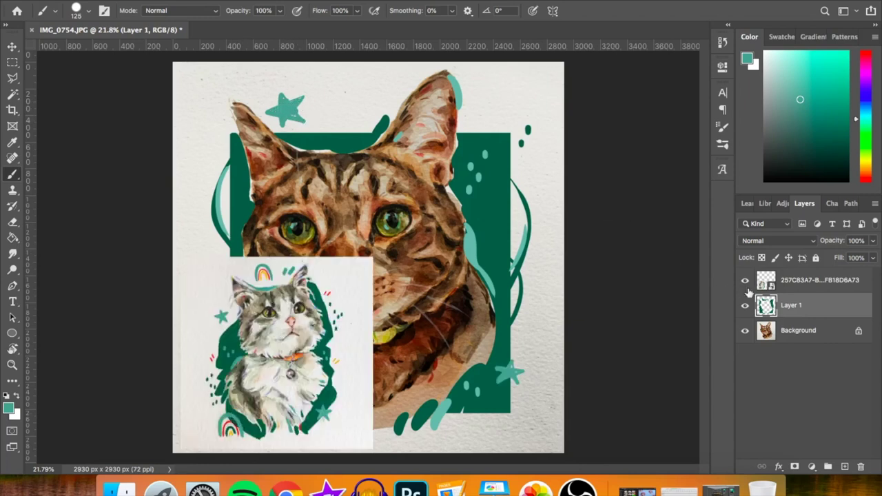
Hide the reference painting and brush a teal rainbow arch between the cat's ears
key("i")
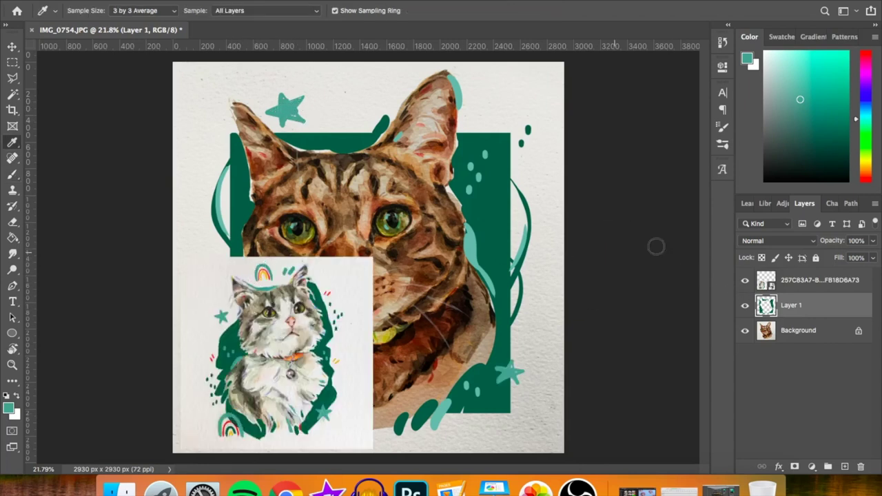
key("b")
left_click(746, 283)
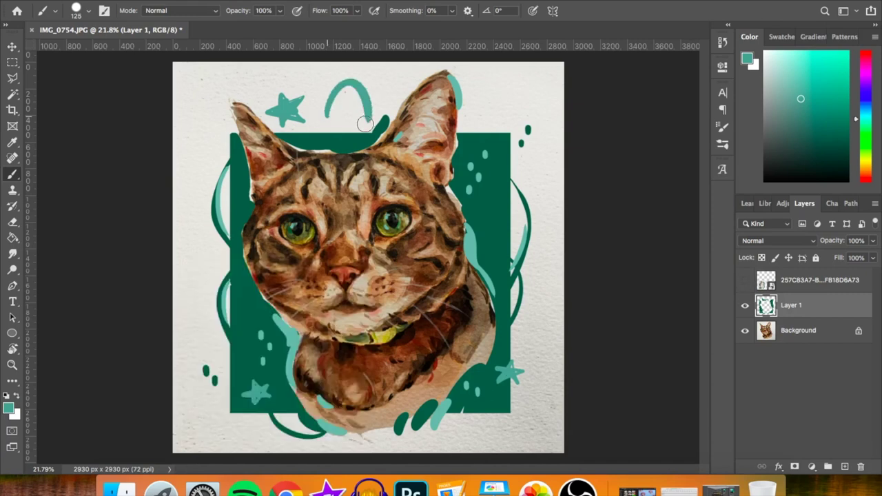
mouse_move(325, 112)
left_mouse_down()
mouse_move(353, 81)
mouse_move(364, 115)
mouse_move(361, 92)
mouse_move(367, 102)
mouse_move(358, 122)
mouse_move(360, 81)
mouse_move(363, 118)
left_mouse_up()
key("super+z")
key("cmd+z")
key("cmd+z")
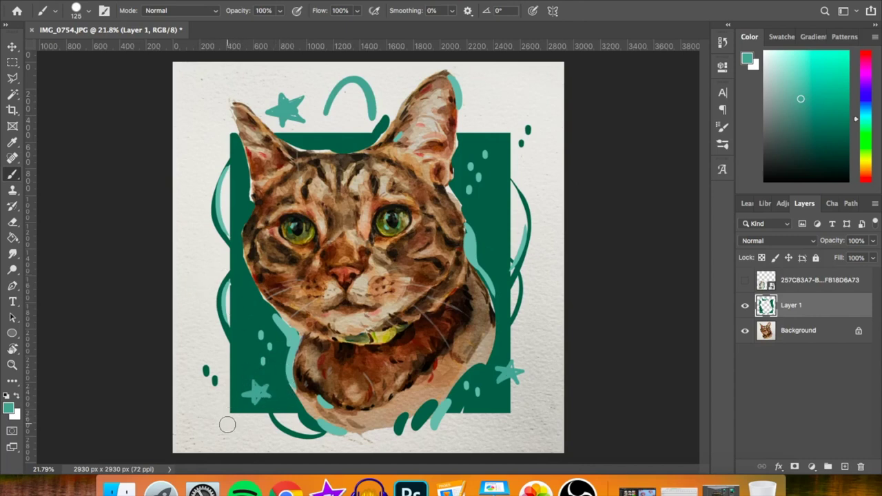
Cover the star in the square's lower-left corner with dark green and paint a light teal rainbow arch there
left_click(241, 377, "alt")
mouse_move(260, 394)
left_mouse_down()
mouse_move(249, 378)
mouse_move(268, 391)
left_mouse_up()
left_click(332, 419, "alt")
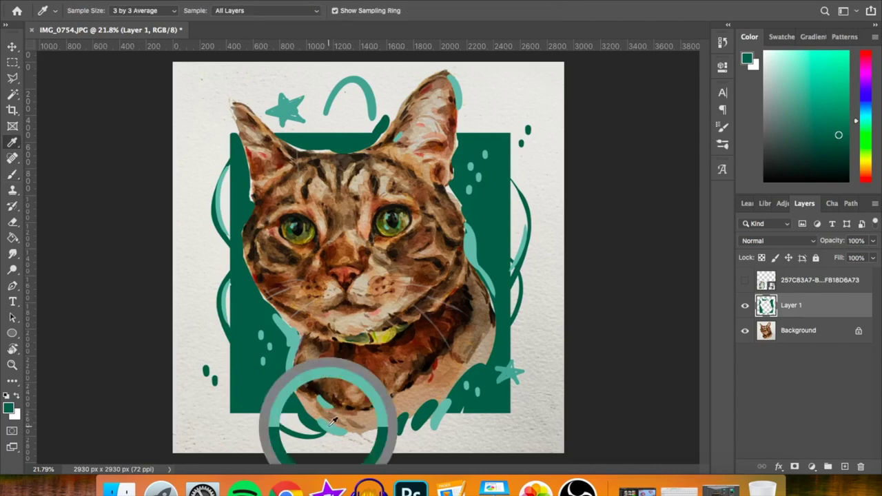
left_click_drag(230, 416, 267, 396)
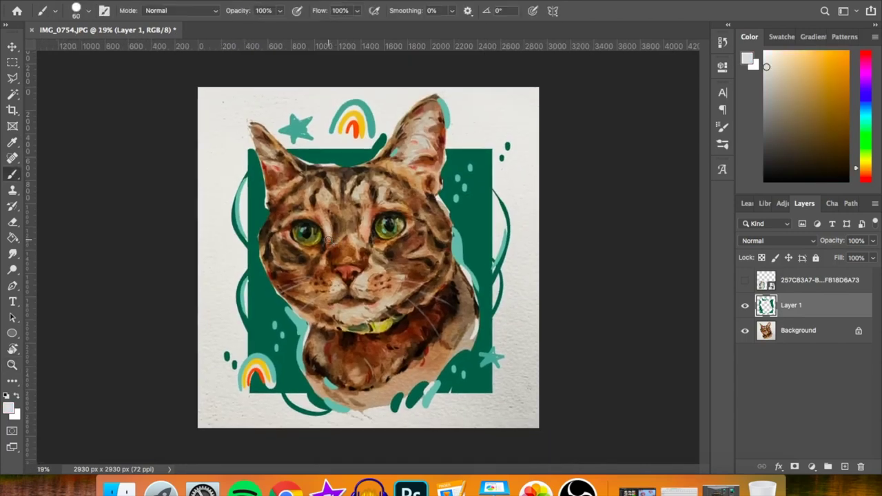
Sample the rainbow's orange for small dashes outside the left ear, and try yellow accents around the lower right of the body
key("i")
right_click(354, 120)
left_click(375, 146)
left_click(360, 123)
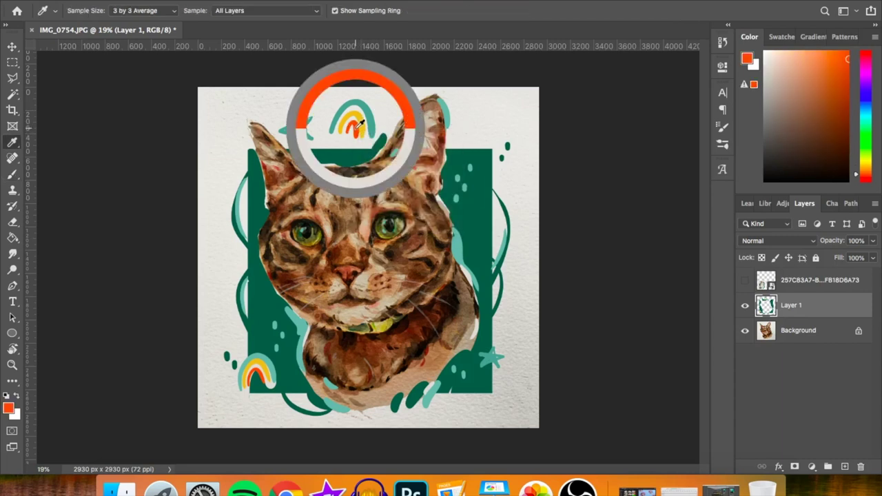
key("b")
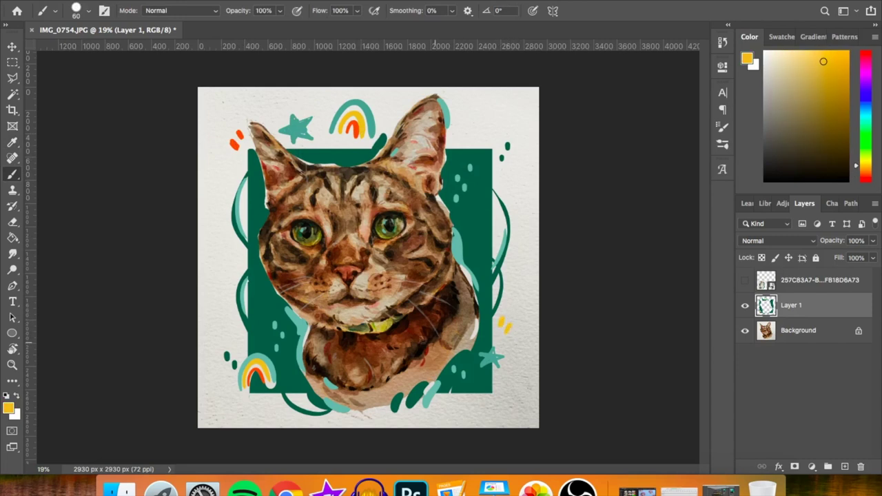
mouse_move(465, 352)
left_mouse_down()
mouse_move(444, 368)
mouse_move(448, 361)
left_mouse_up()
key("super+z")
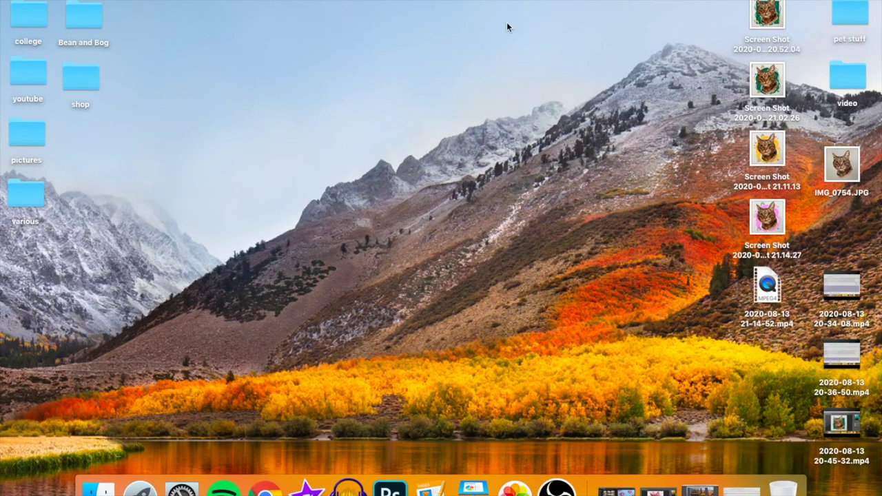
Open the two green design screenshots from the desktop and place them side by side
double_click(755, 20)
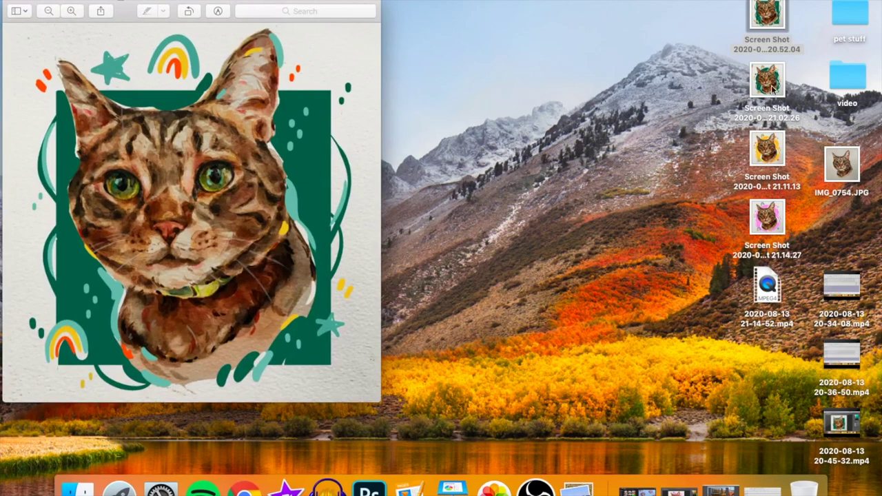
double_click(774, 86)
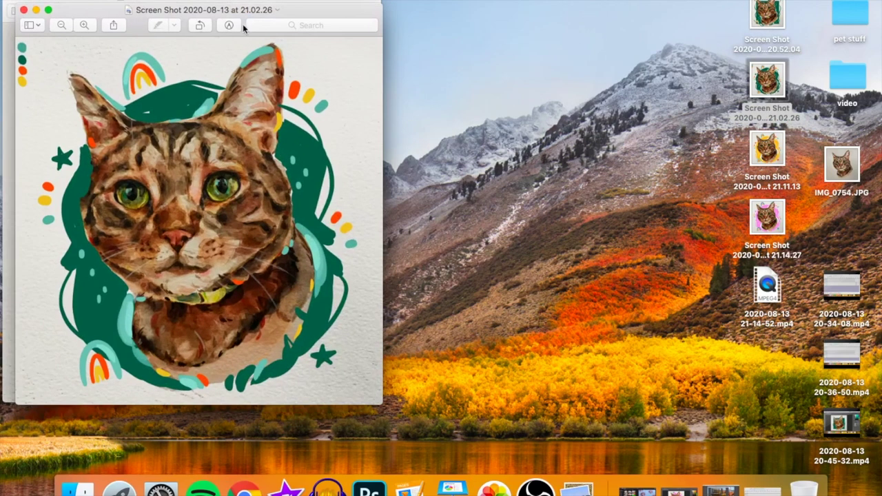
left_click_drag(292, 10, 657, 3)
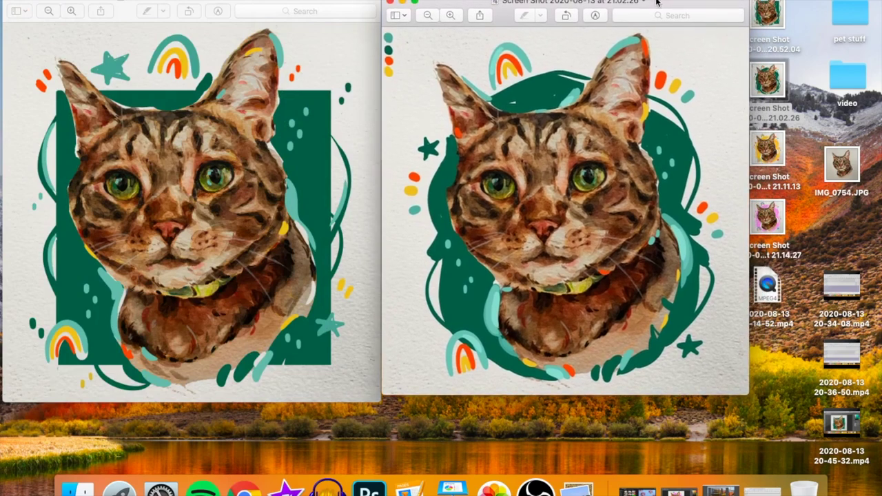
Open the yellow and pink design screenshots from the desktop and arrange them side by side
double_click(767, 148)
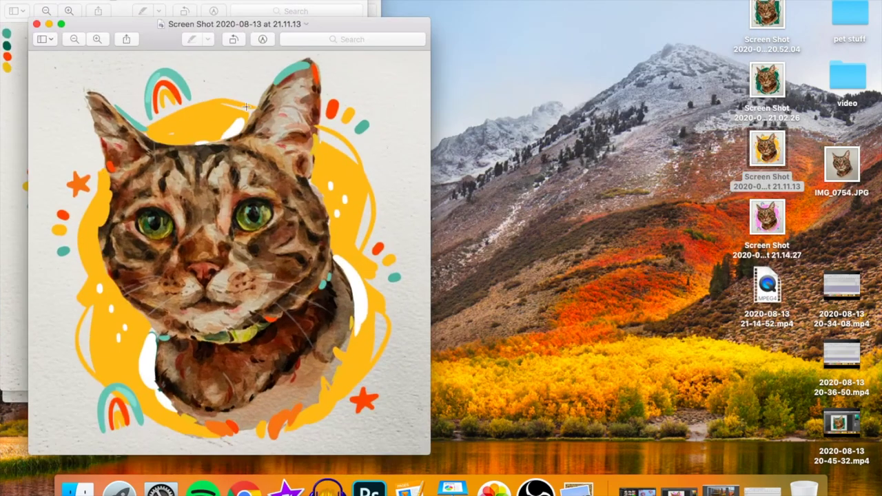
left_click_drag(154, 31, 481, 1)
left_click_drag(693, 1, 372, 1)
double_click(779, 218)
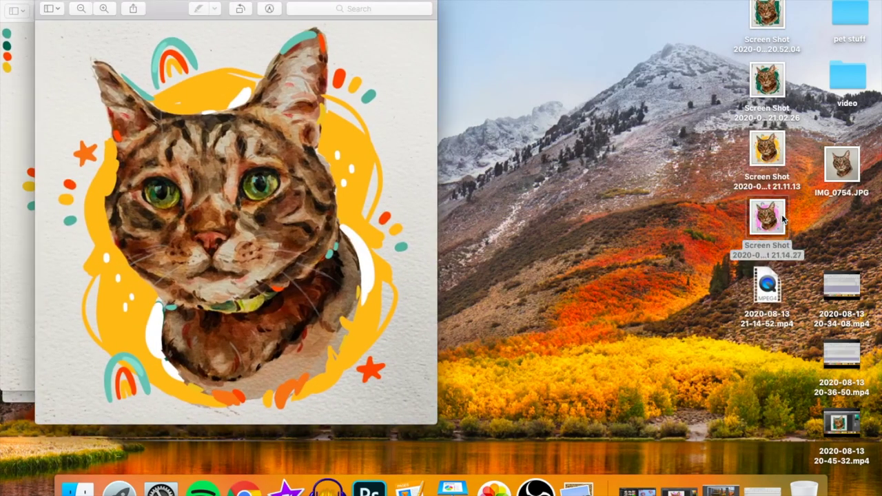
left_click_drag(129, 37, 573, 0)
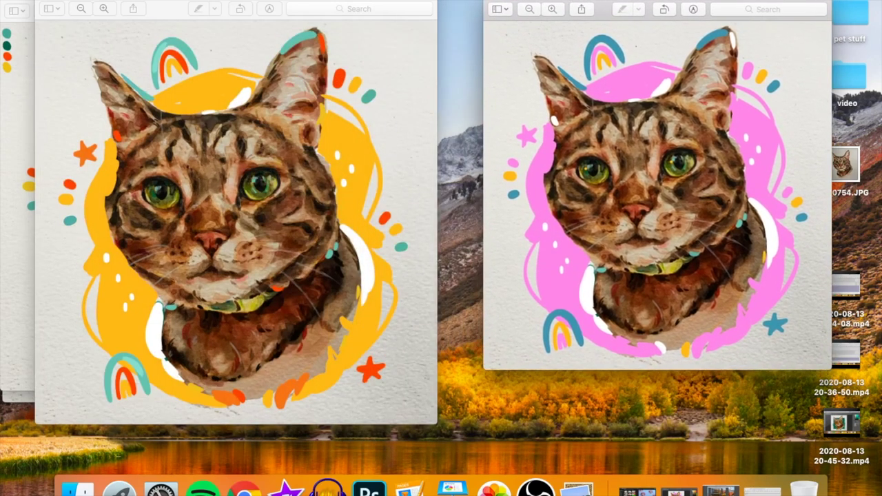
Rearrange the overlapping image windows to compare the green, yellow and pink design versions
left_click_drag(128, 0, 343, 0)
left_click_drag(422, 3, 543, 4)
left_click_drag(94, 6, 292, 6)
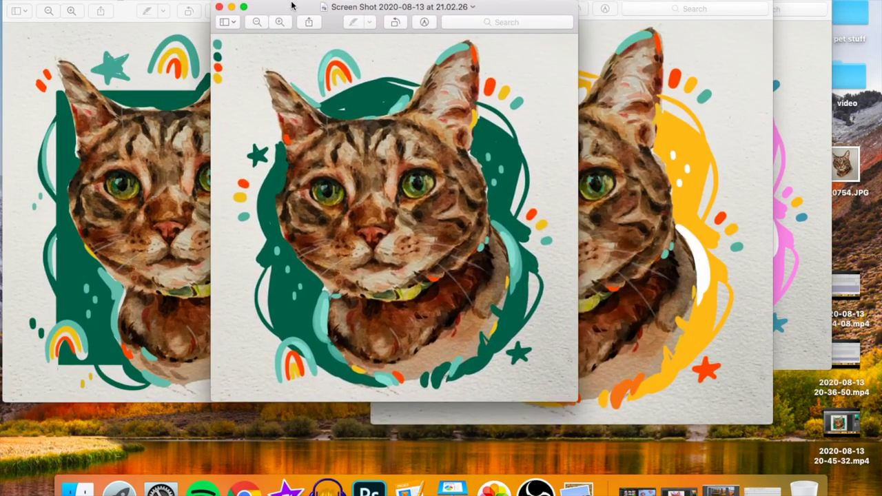